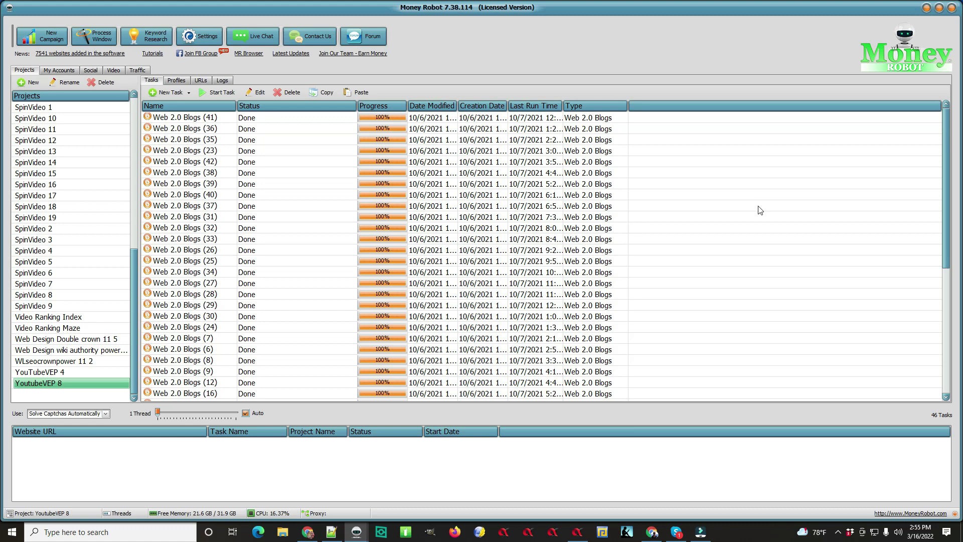
Create a new project named 'Trial' and list the task types available for it
left_click(32, 86)
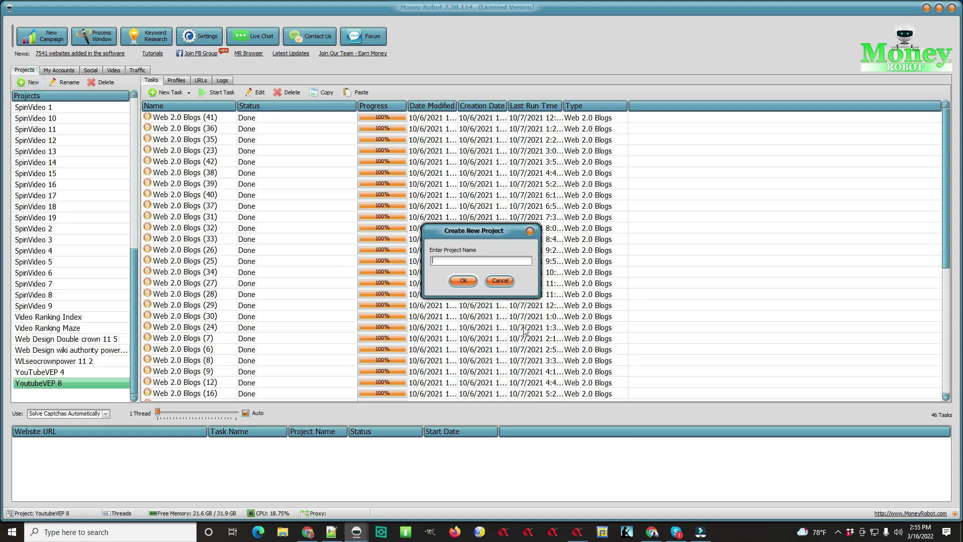
type("Trial")
left_click(463, 280)
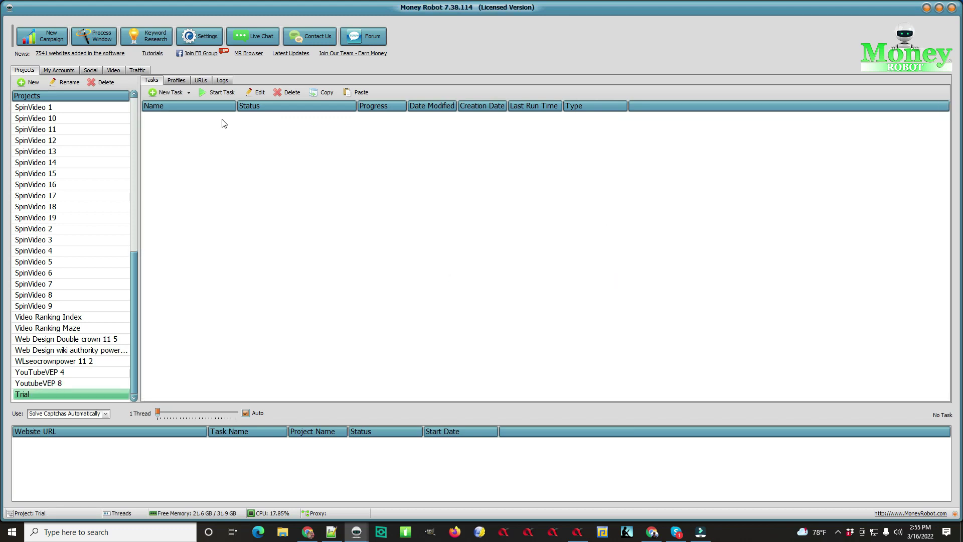
left_click(169, 95)
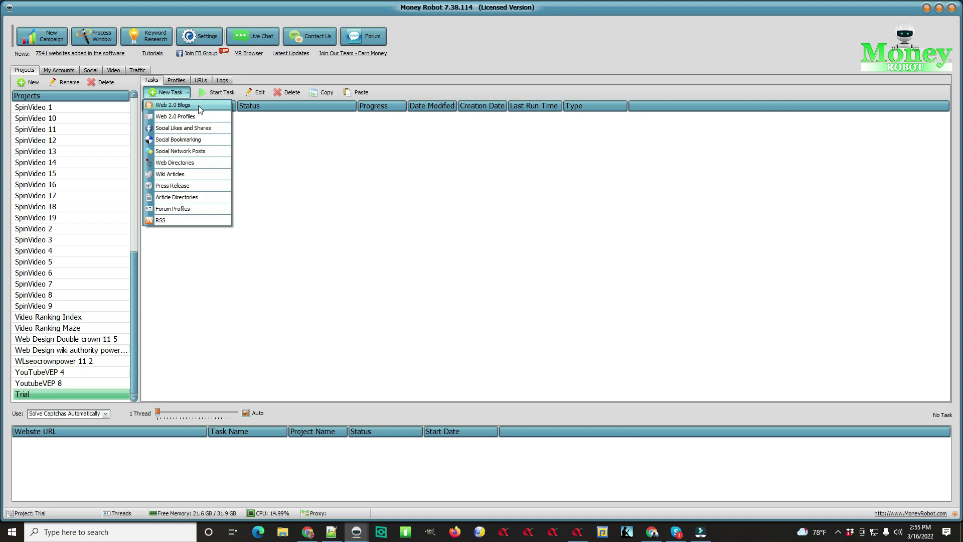
Add a Web 2.0 Blogs task to Trial and maximize its editor window
left_click(198, 106)
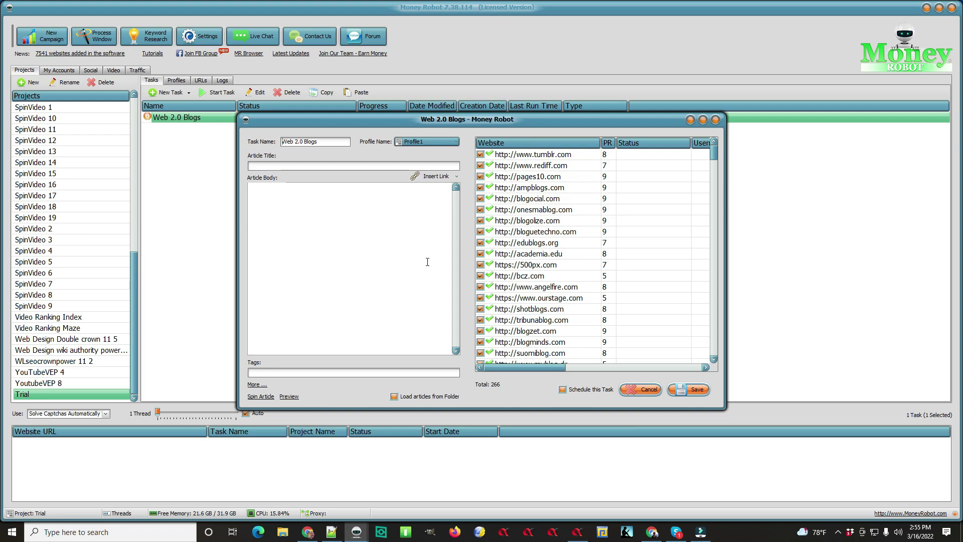
left_click(703, 119)
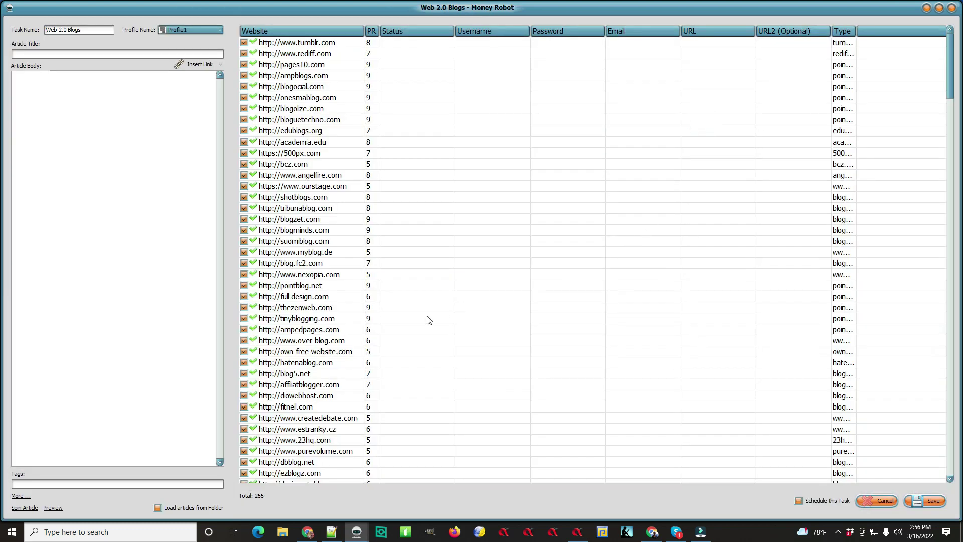
Widen the article panel and leave the task name unchanged as 'Web 2.0 Blogs'
left_click_drag(228, 215, 728, 241)
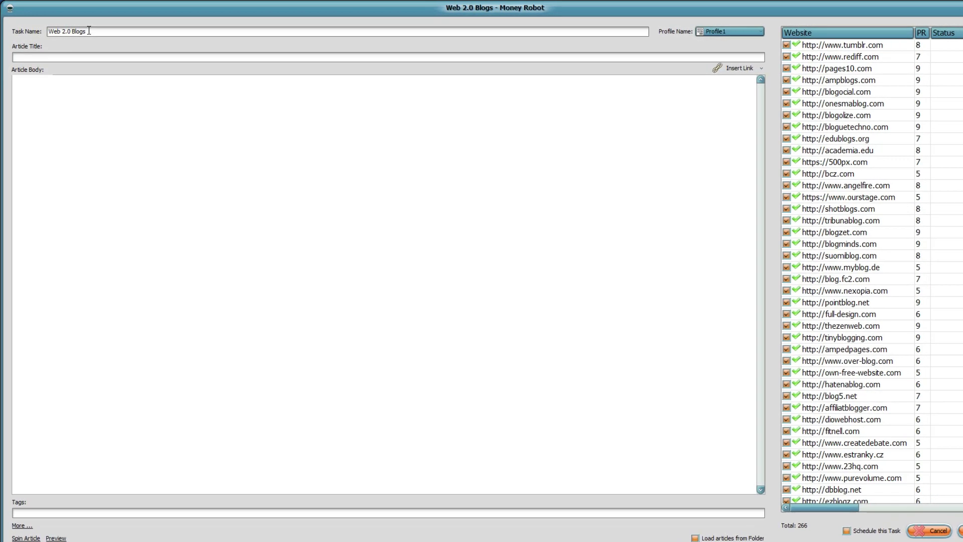
left_click(89, 31)
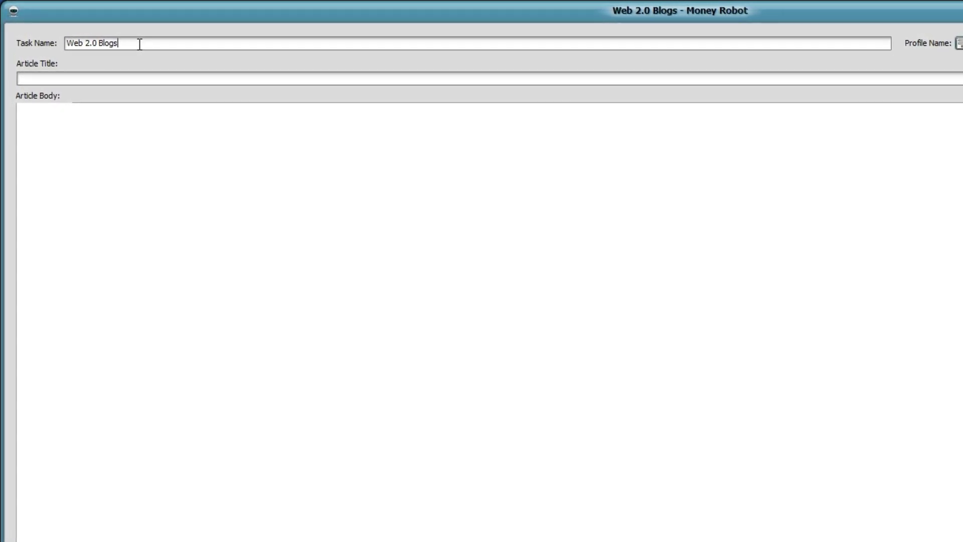
type("1")
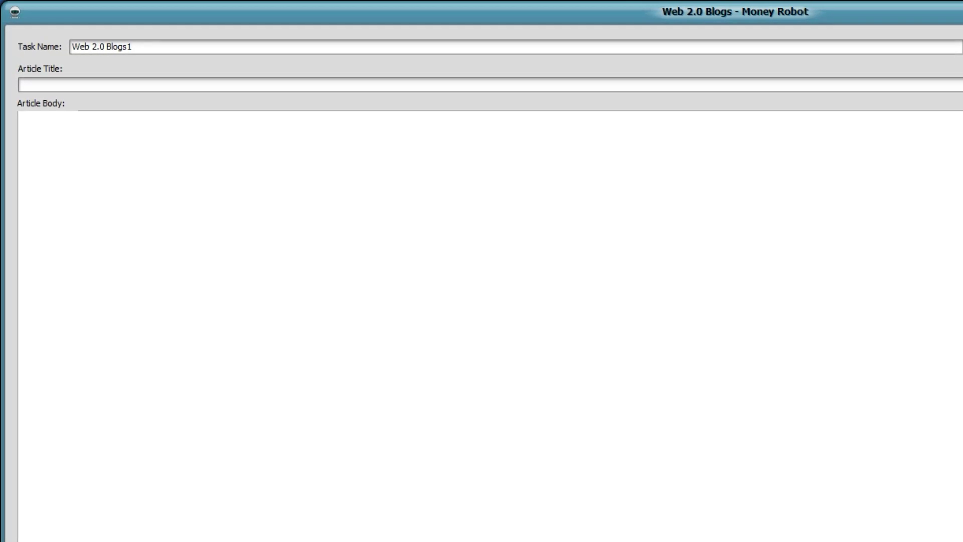
key("BackSpace")
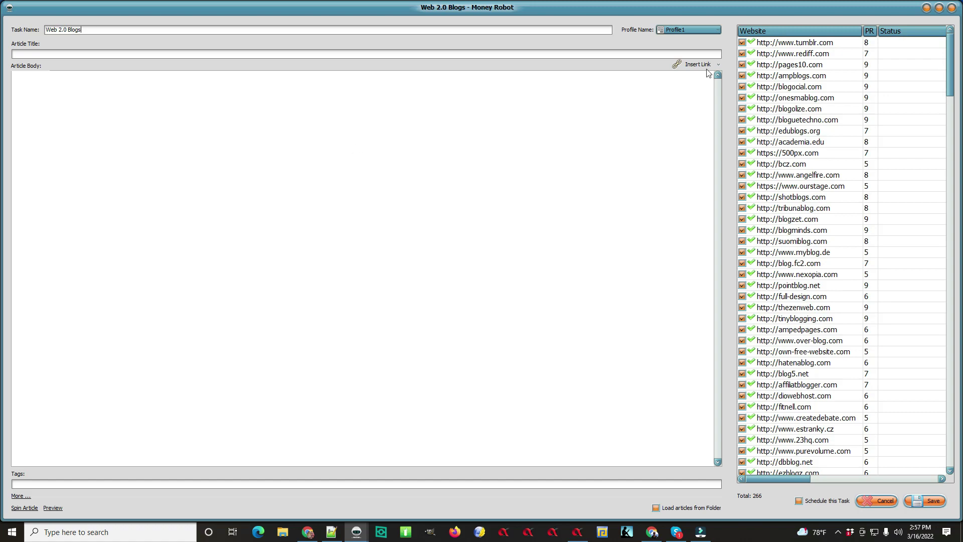
Show the Insert Link URL and anchor keyword fields above the Article Body
left_click(679, 70)
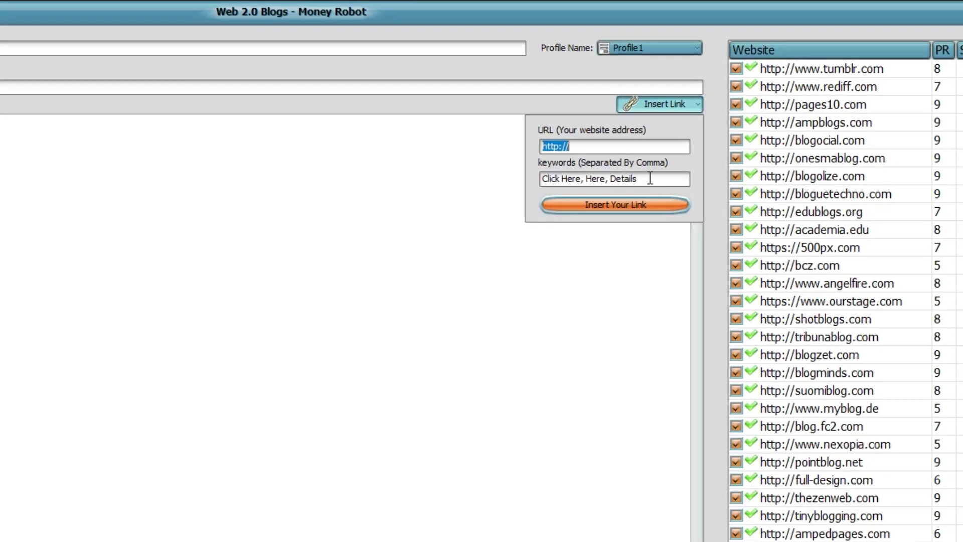
left_click_drag(556, 167, 625, 167)
left_click(613, 182)
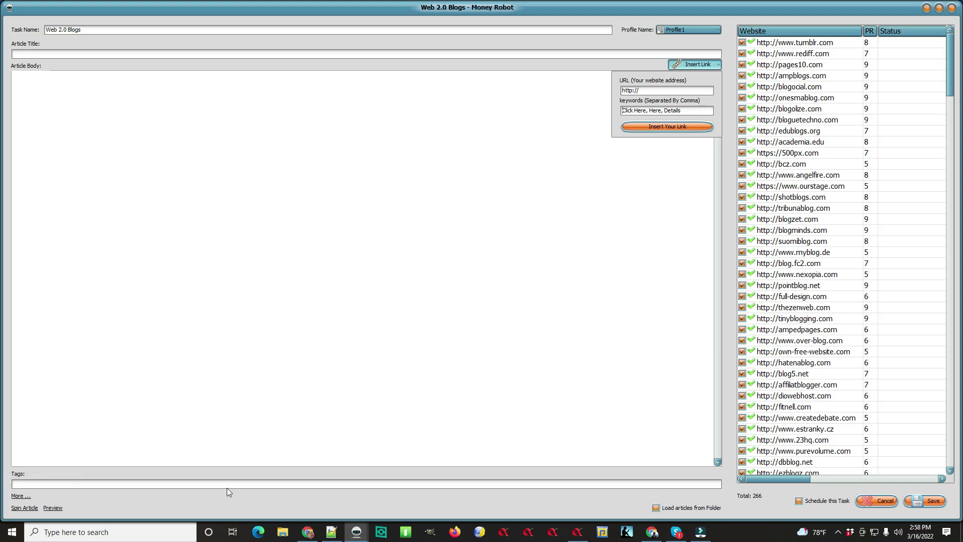
Reveal the Blog Title and Blog Address fields below Tags
left_click(19, 498)
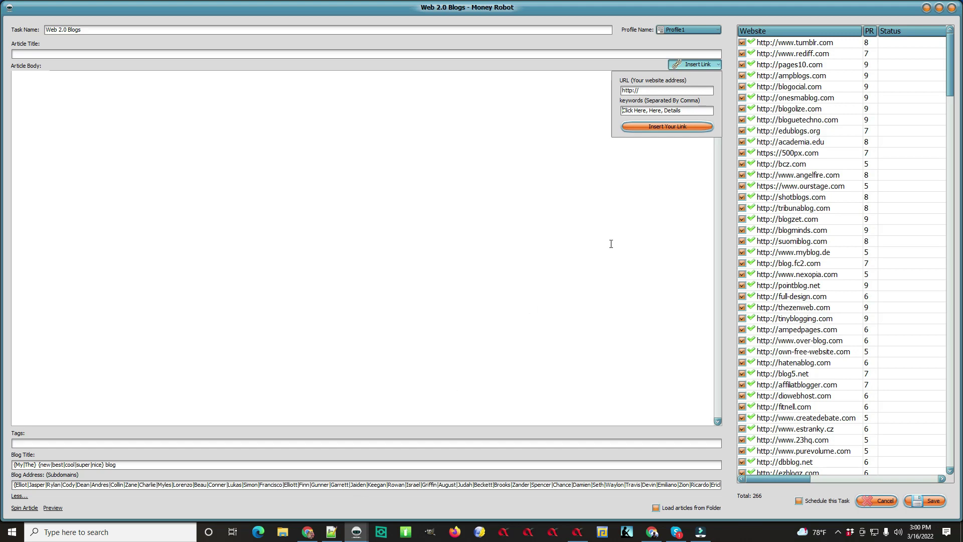
Minimize the task, clone the YouTubeVEP 4 project, and widen the campaign form fields
left_click(926, 8)
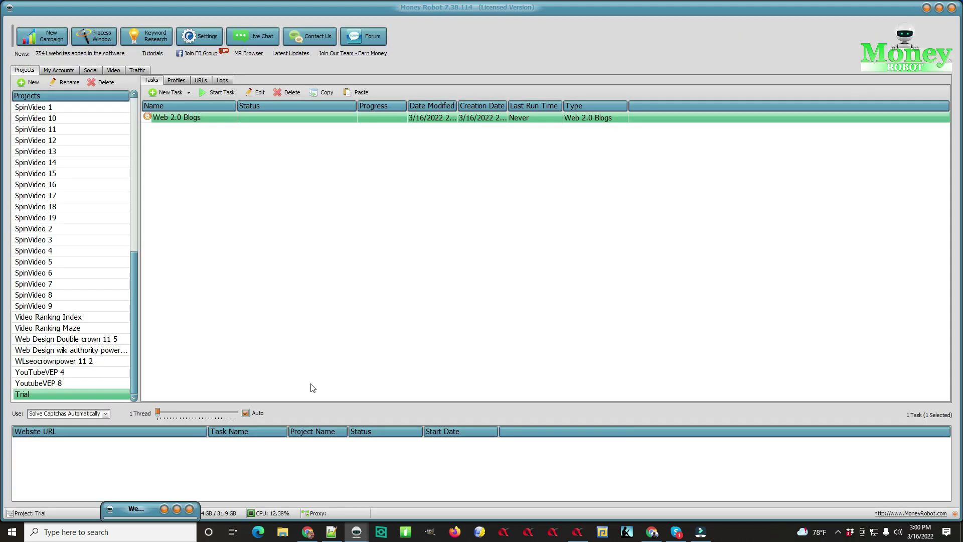
left_click(74, 377)
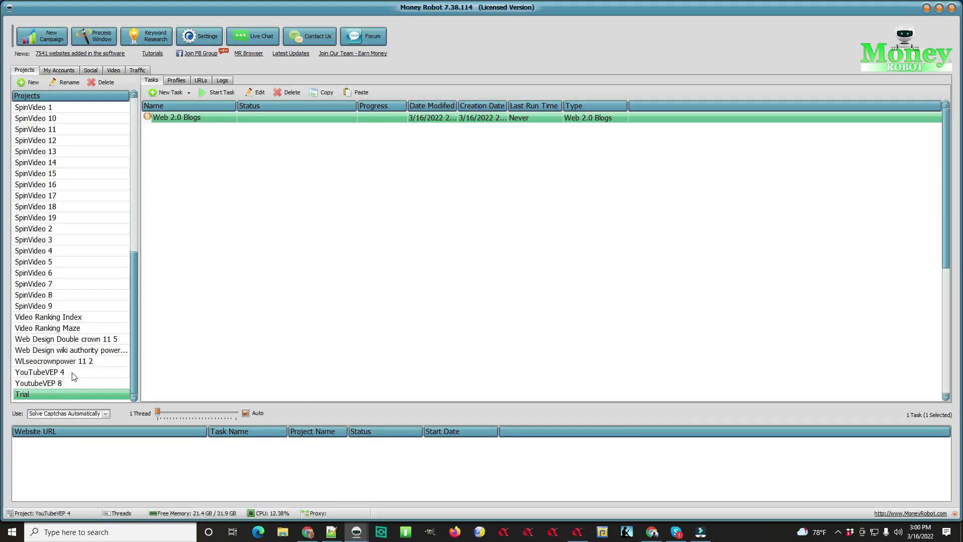
right_click(74, 376)
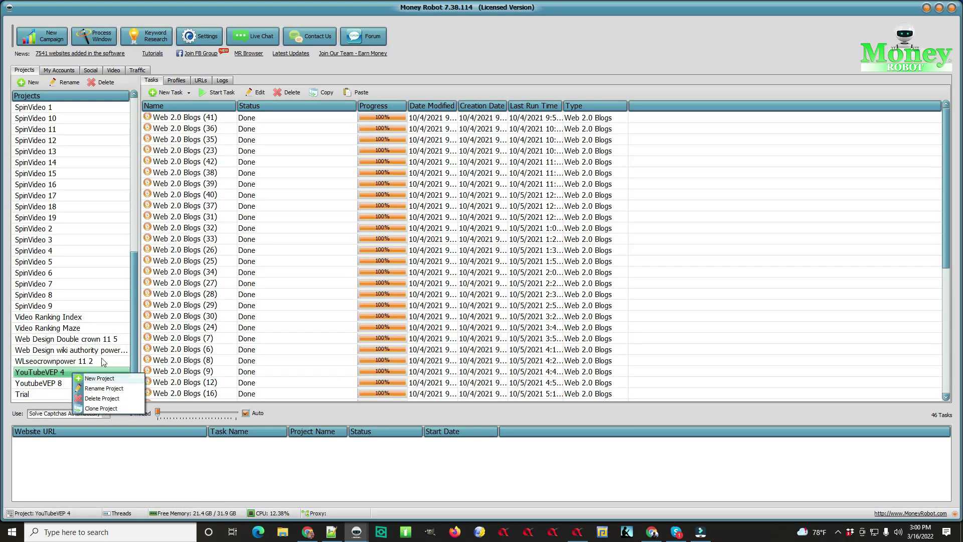
left_click(101, 408)
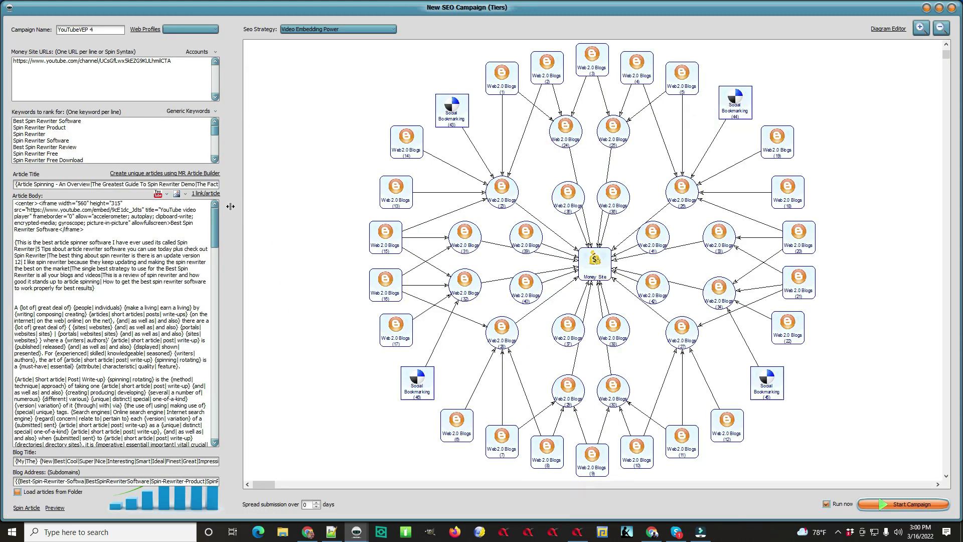
left_click_drag(230, 206, 499, 221)
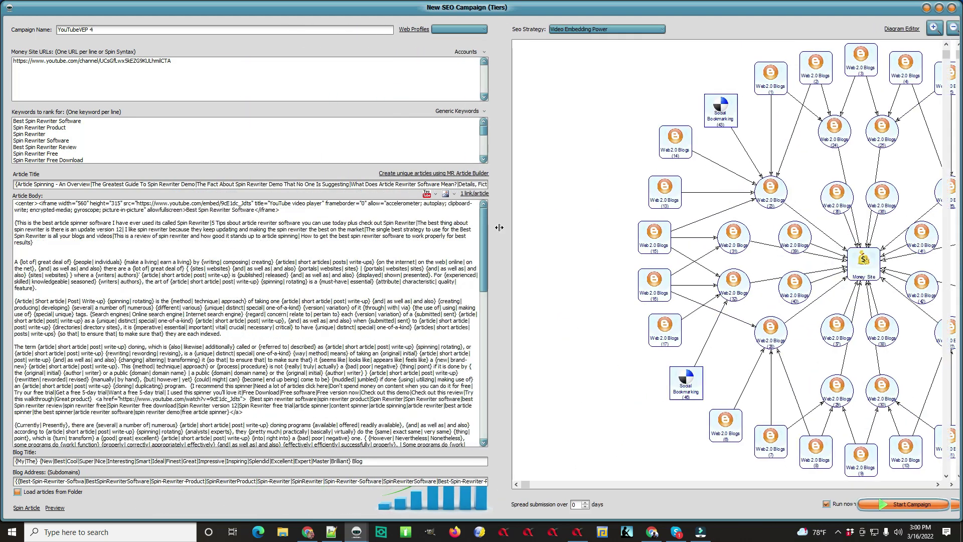
left_click(662, 29)
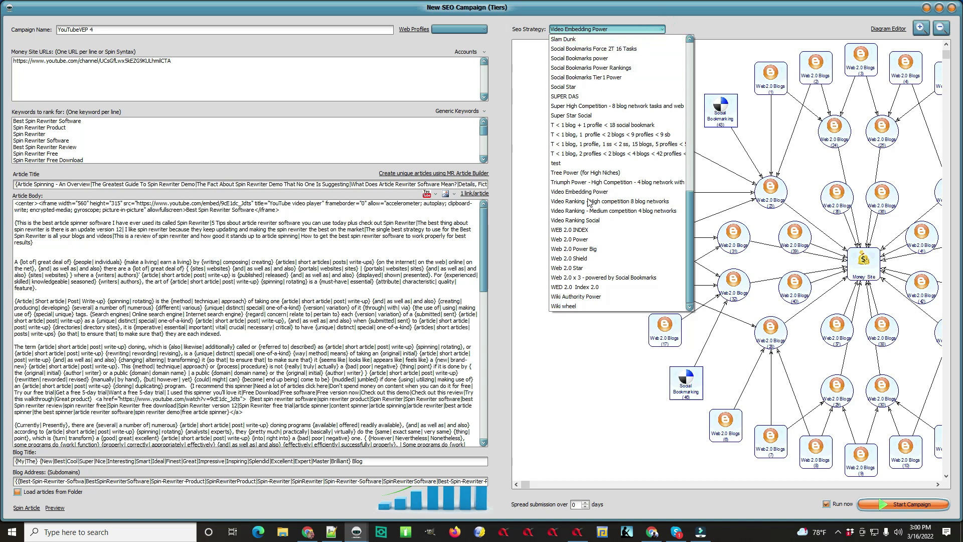
left_click(711, 31)
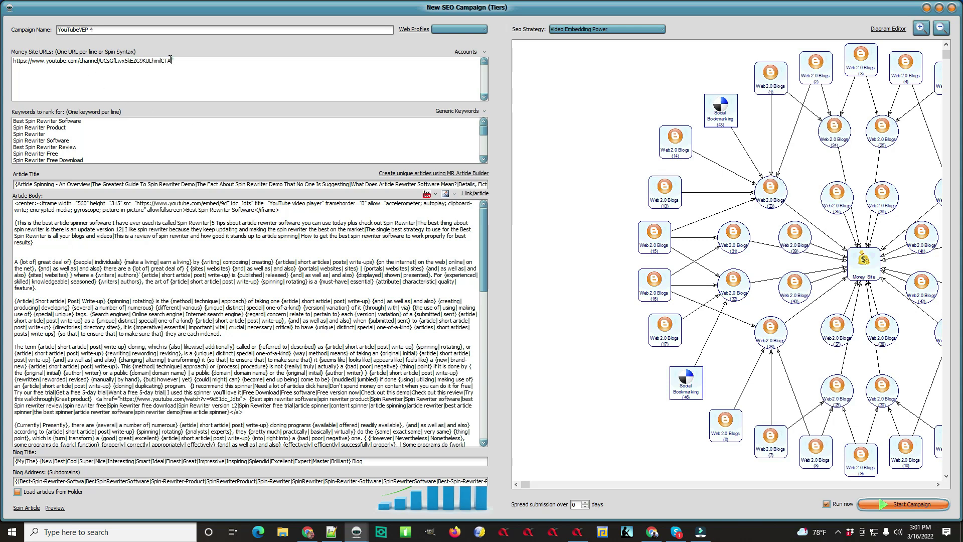
Select the money site URL and show the campaign's Accounts options
left_click_drag(172, 60, 13, 60)
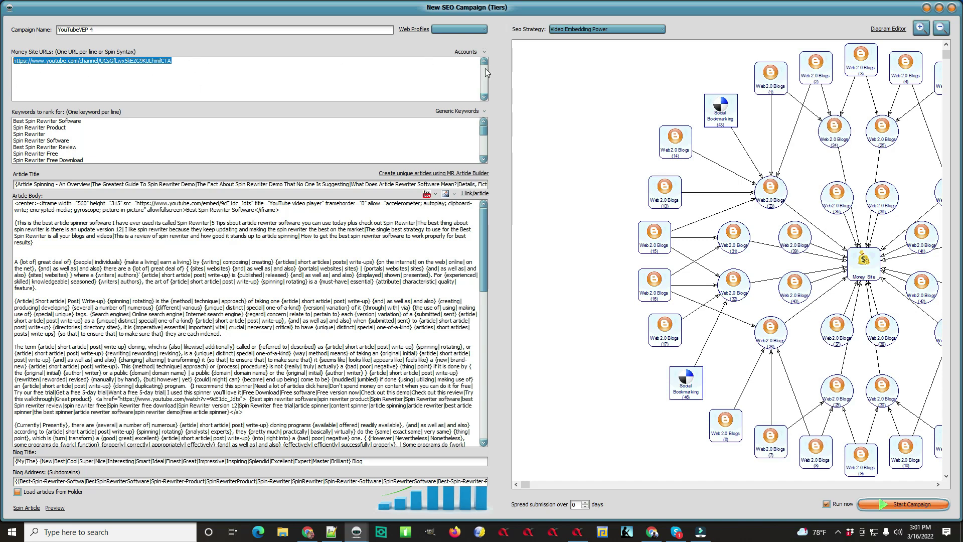
left_click(469, 52)
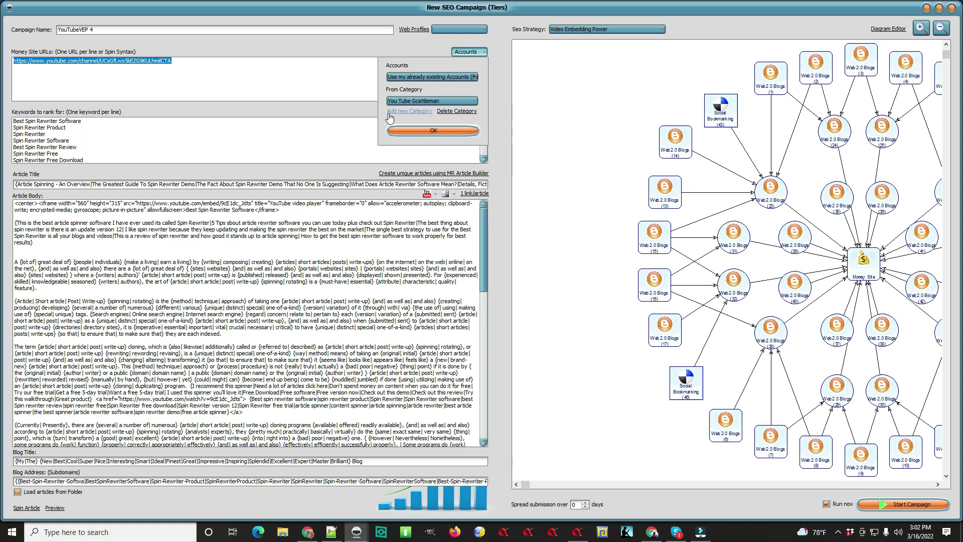
left_click(421, 116)
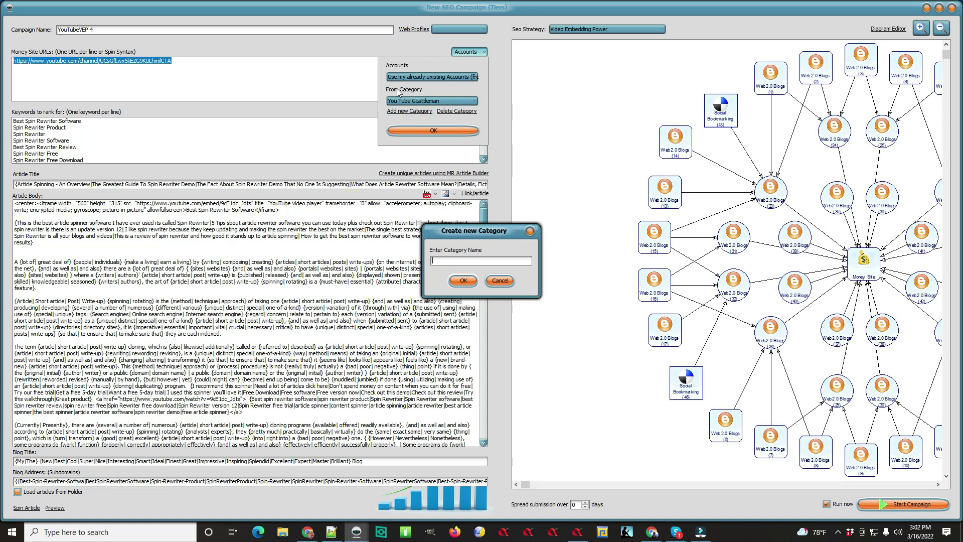
left_click(475, 101)
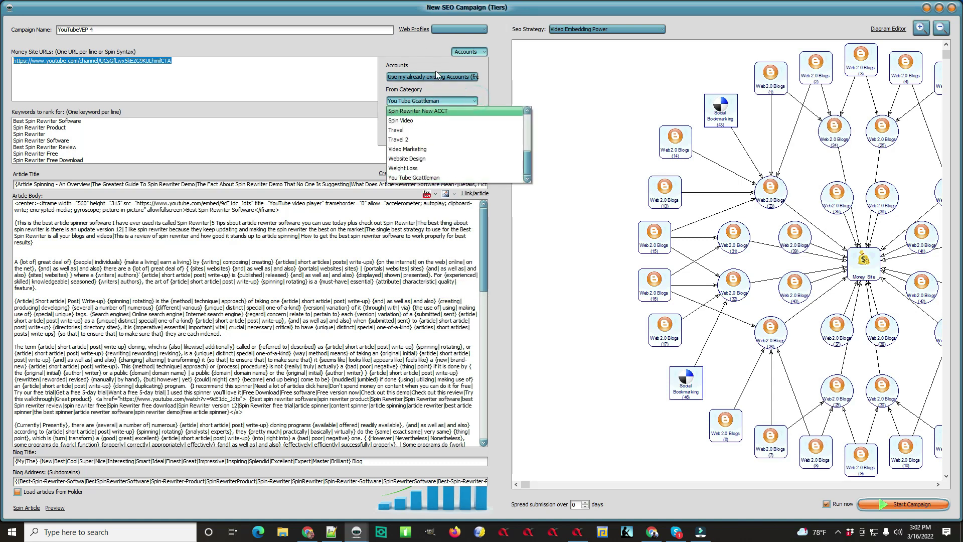
Save the Generic Keywords settings at 90% and list the links-per-article options
left_click(304, 64)
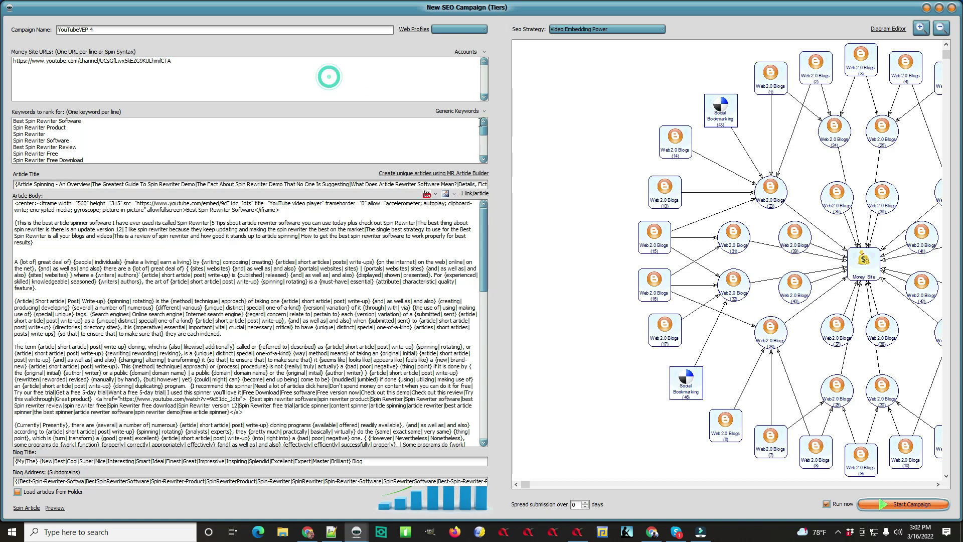
left_click(465, 113)
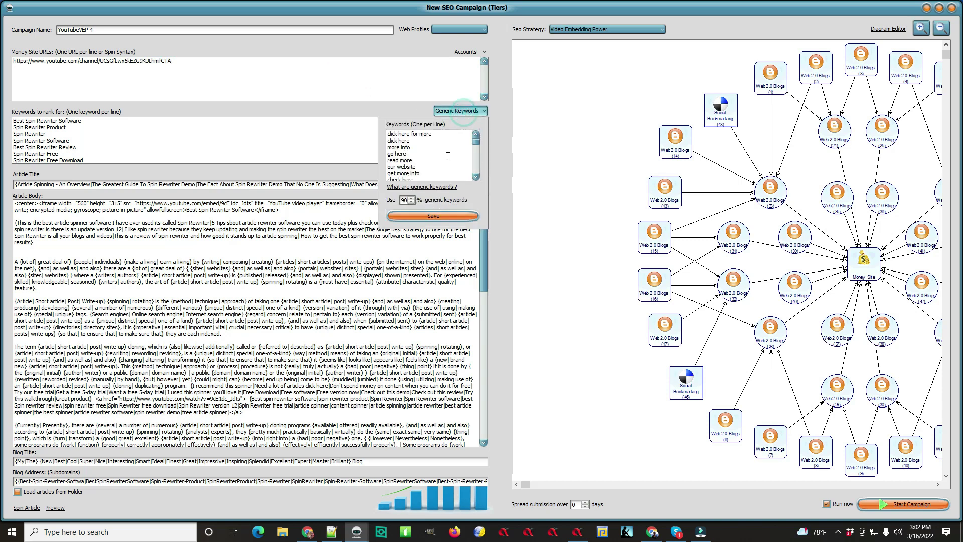
mouse_move(479, 145)
left_mouse_down()
mouse_move(470, 176)
mouse_move(476, 140)
left_mouse_up()
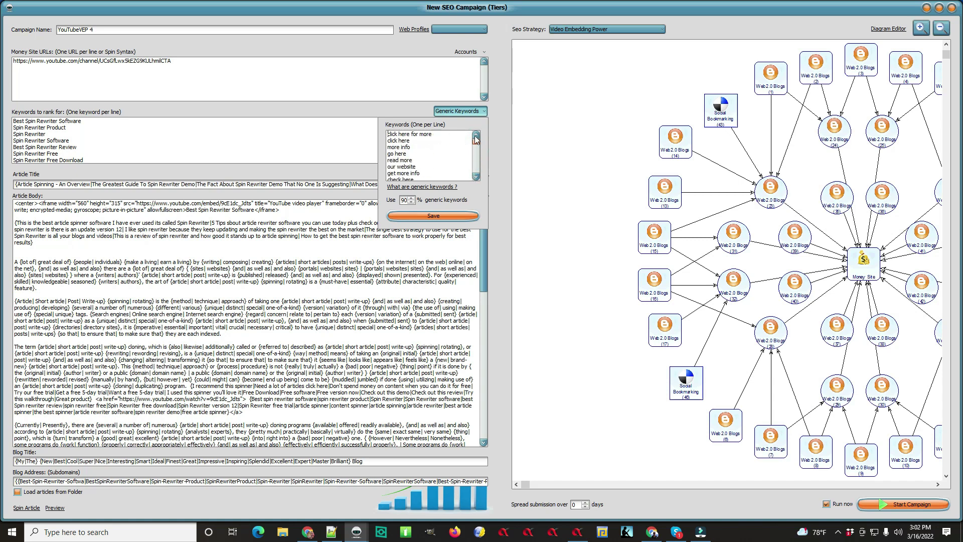
left_click(433, 216)
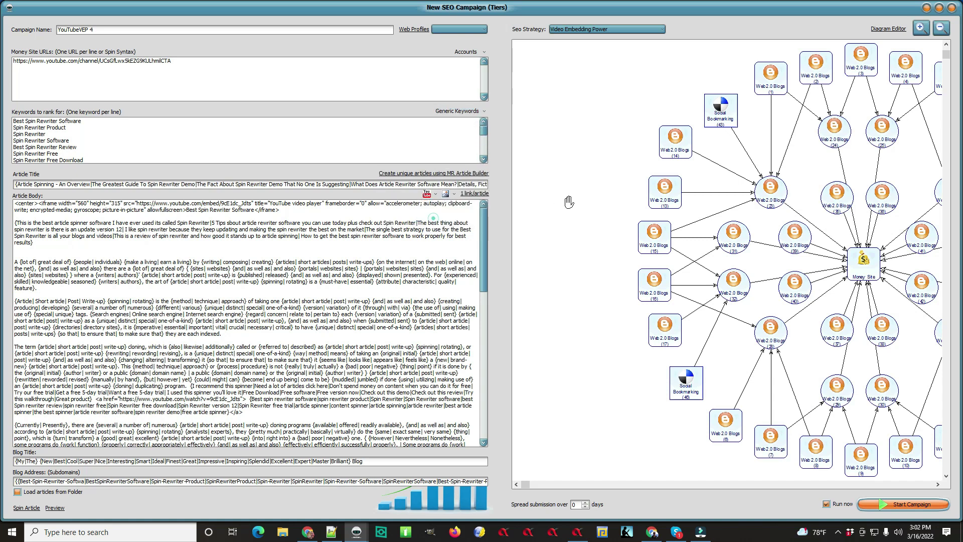
left_click(477, 196)
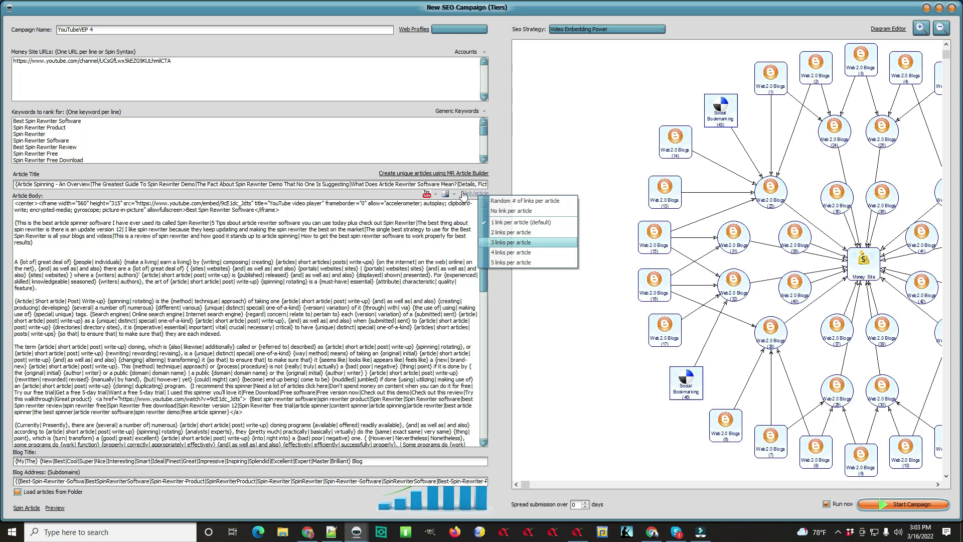
left_click(454, 194)
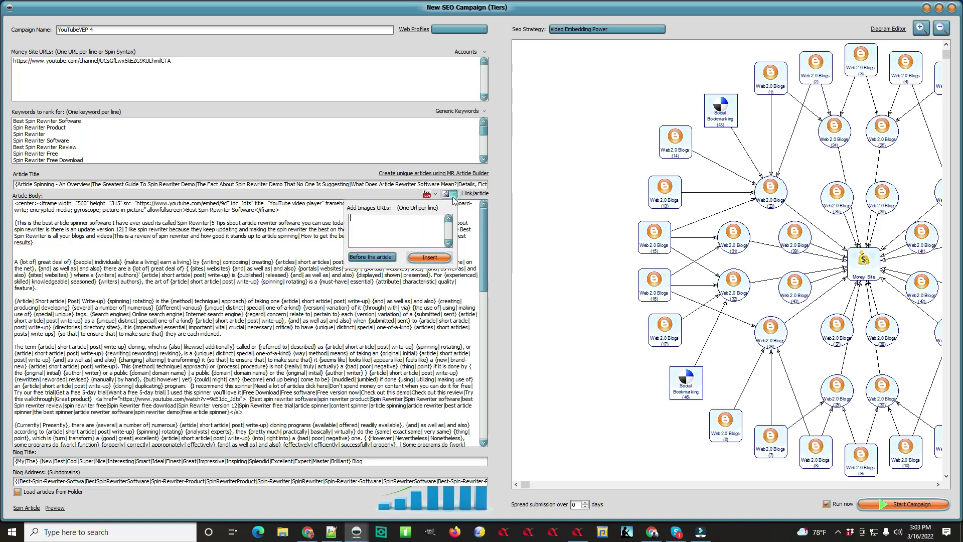
left_click(427, 194)
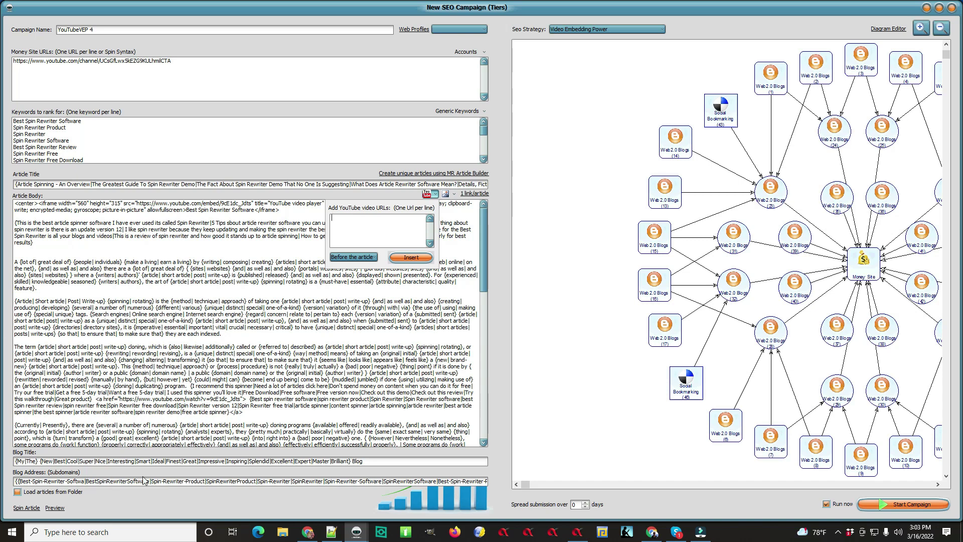
left_click(360, 461)
key("ctrl+a")
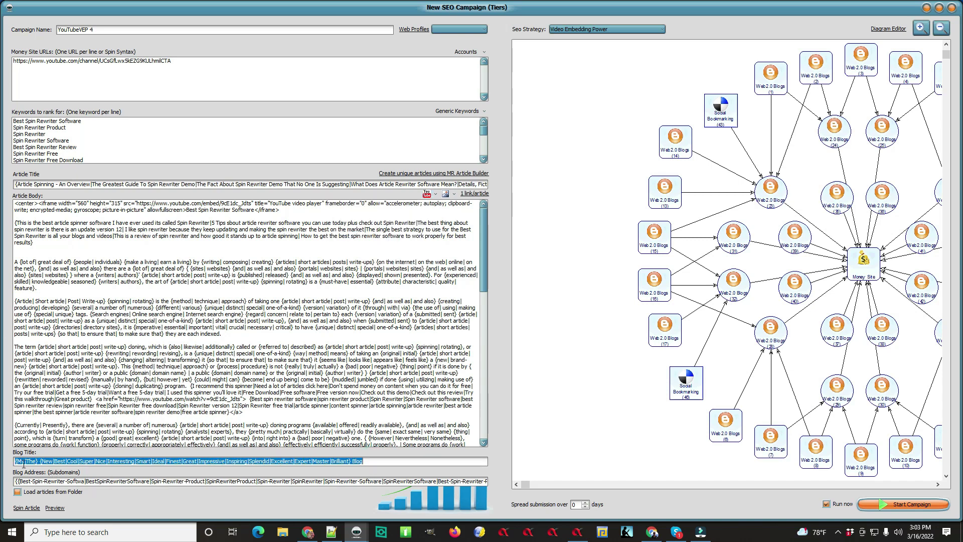
left_click_drag(16, 460, 378, 461)
left_click(57, 508)
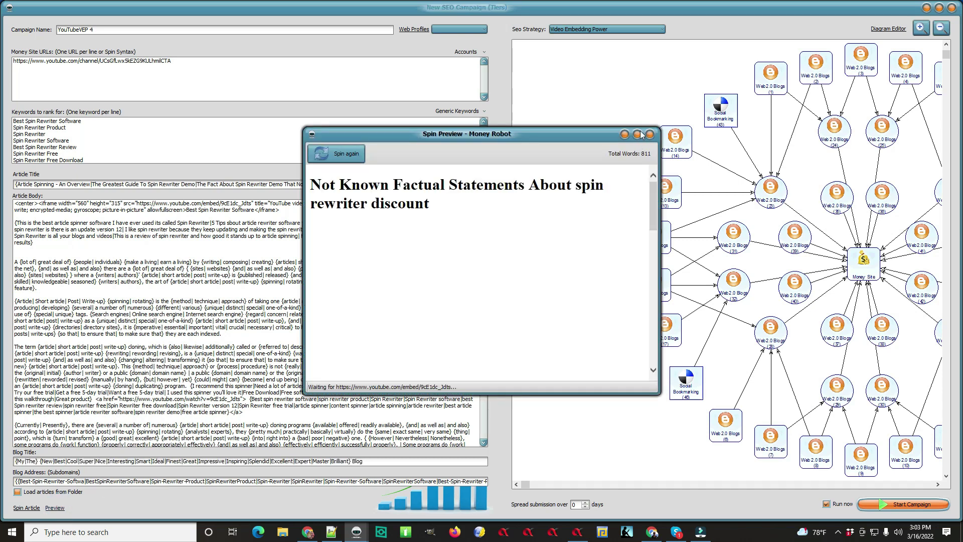
left_click(637, 134)
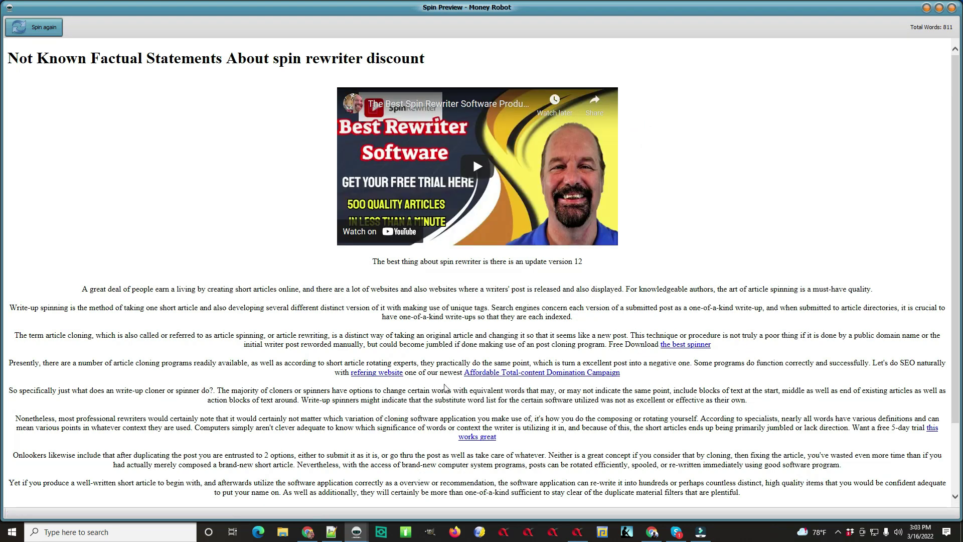
scroll(495, 451, "down", 3)
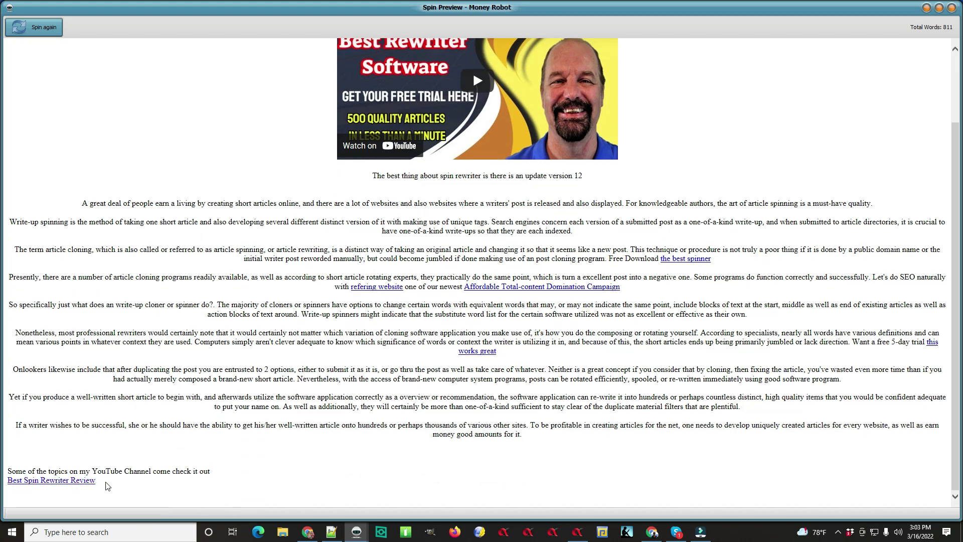
scroll(609, 399, "up", 3)
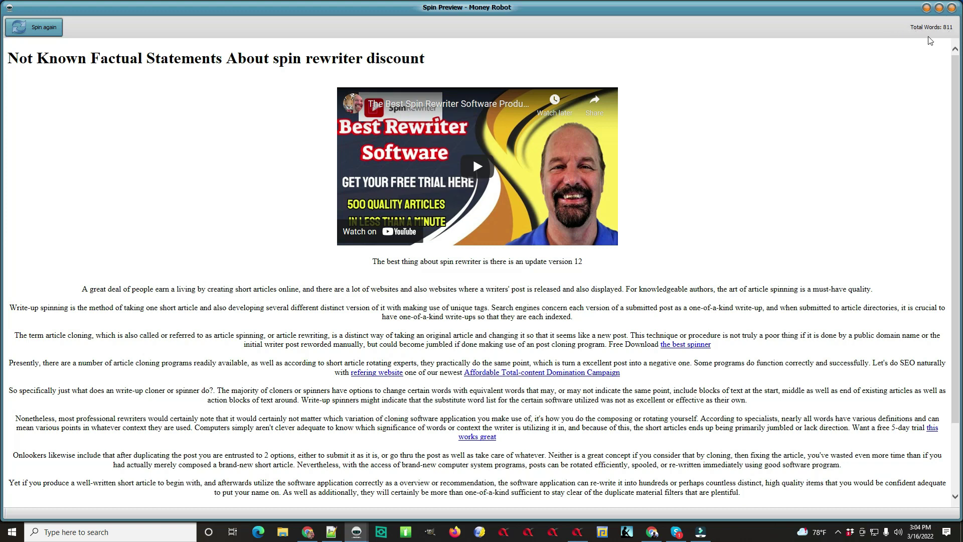
left_click(952, 9)
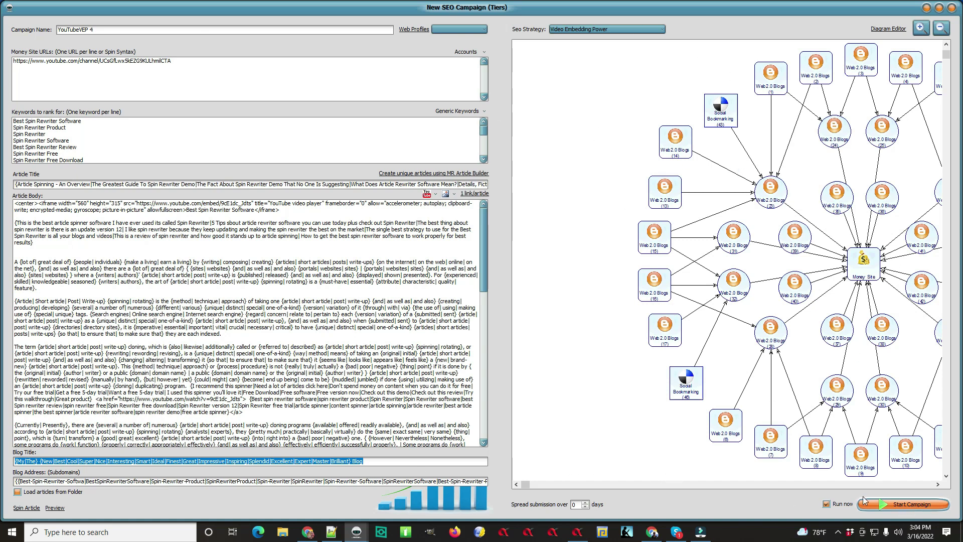
Close the campaign editor and select the Trial project's Web 2.0 Blogs task
left_click(952, 8)
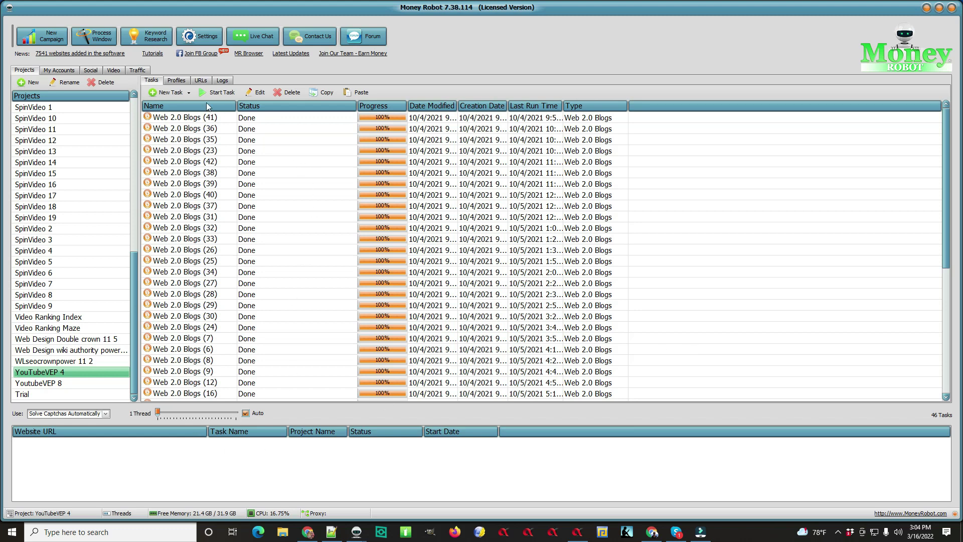
left_click(170, 94)
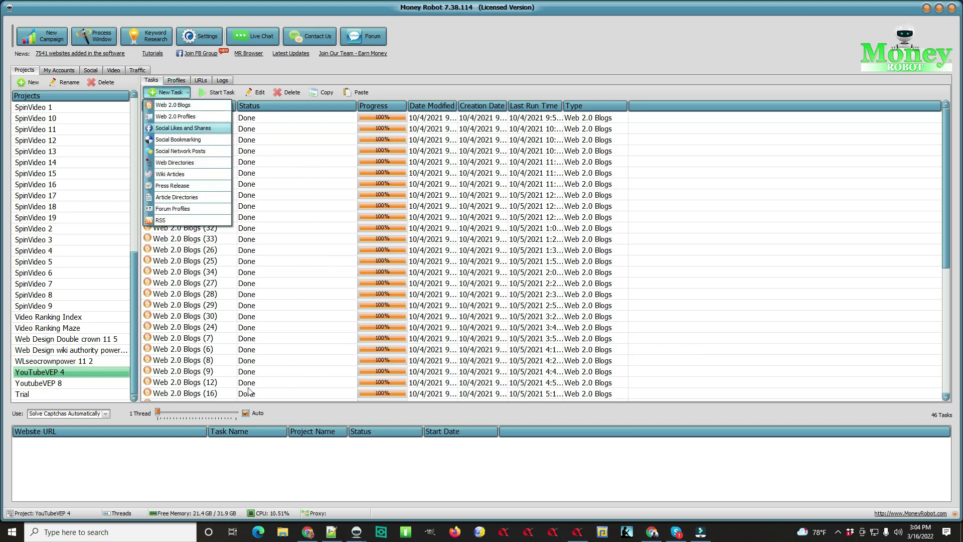
left_click(55, 395)
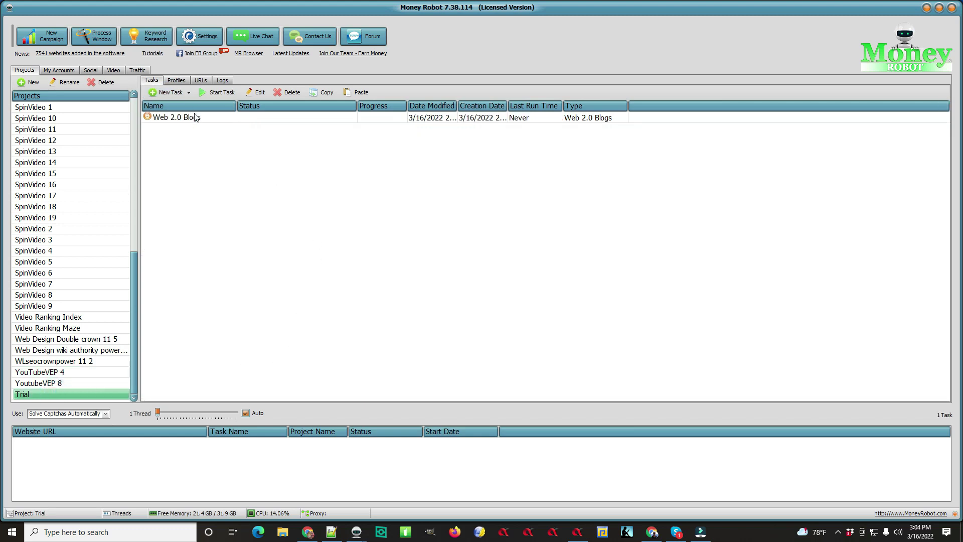
left_click(213, 118)
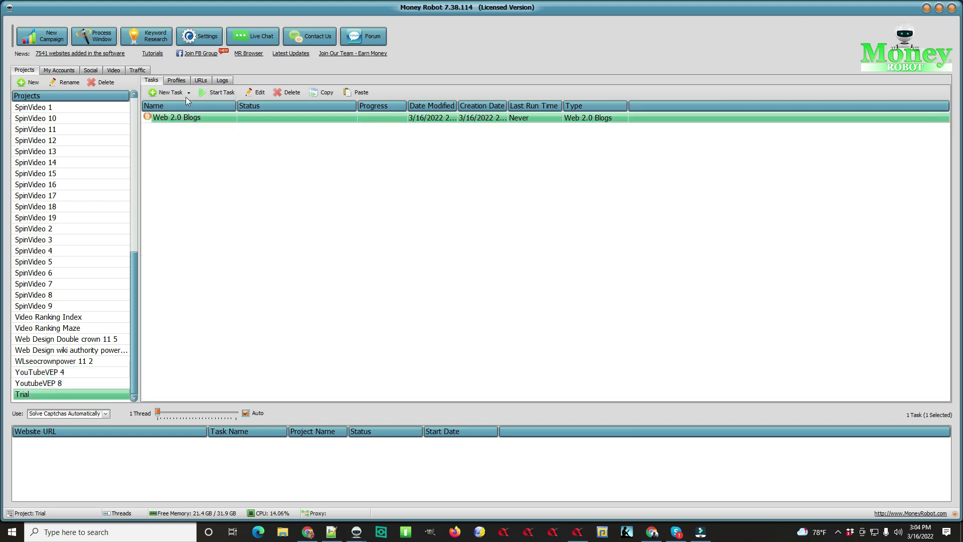